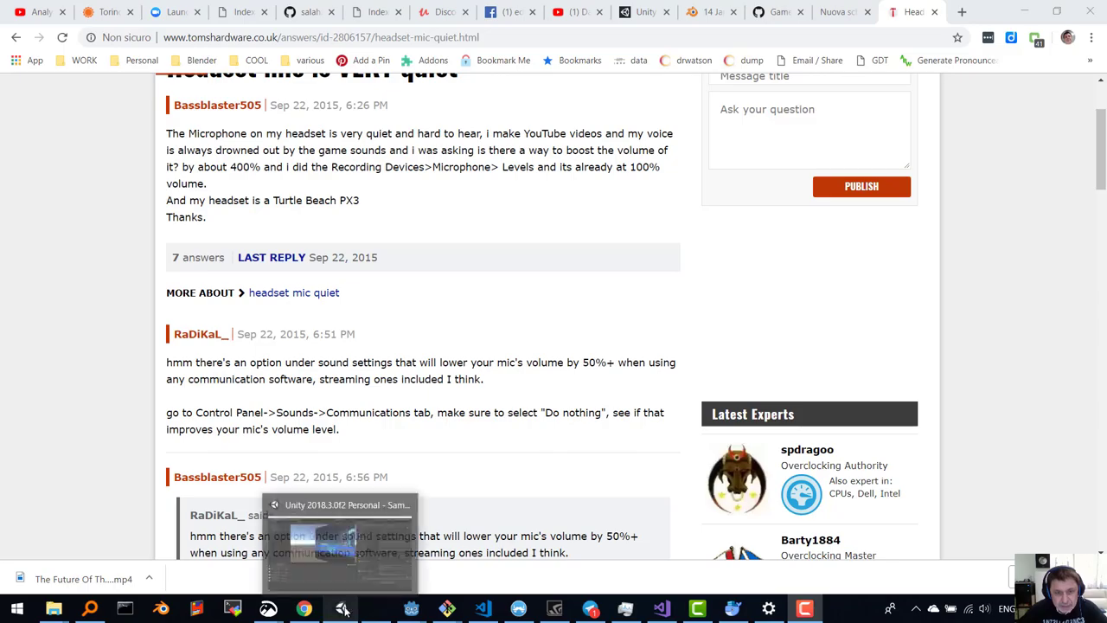
- Select the Quad and briefly run the video quad scene in Play mode, then stop it
{"action": "left_click", "coordinate": [341, 608]}
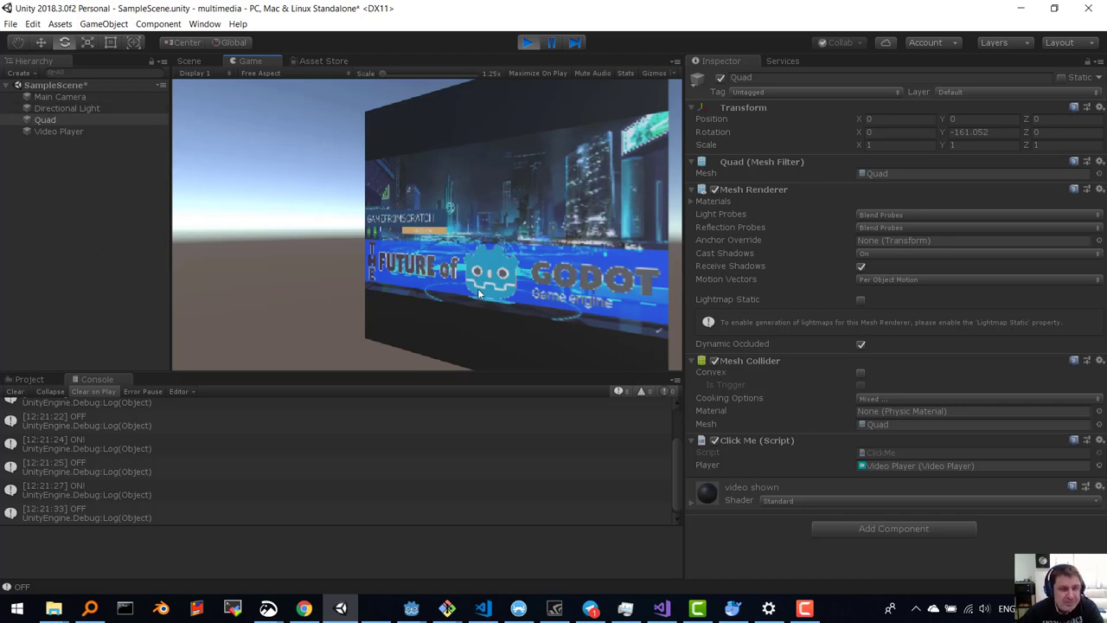
{"action": "left_click", "coordinate": [57, 121]}
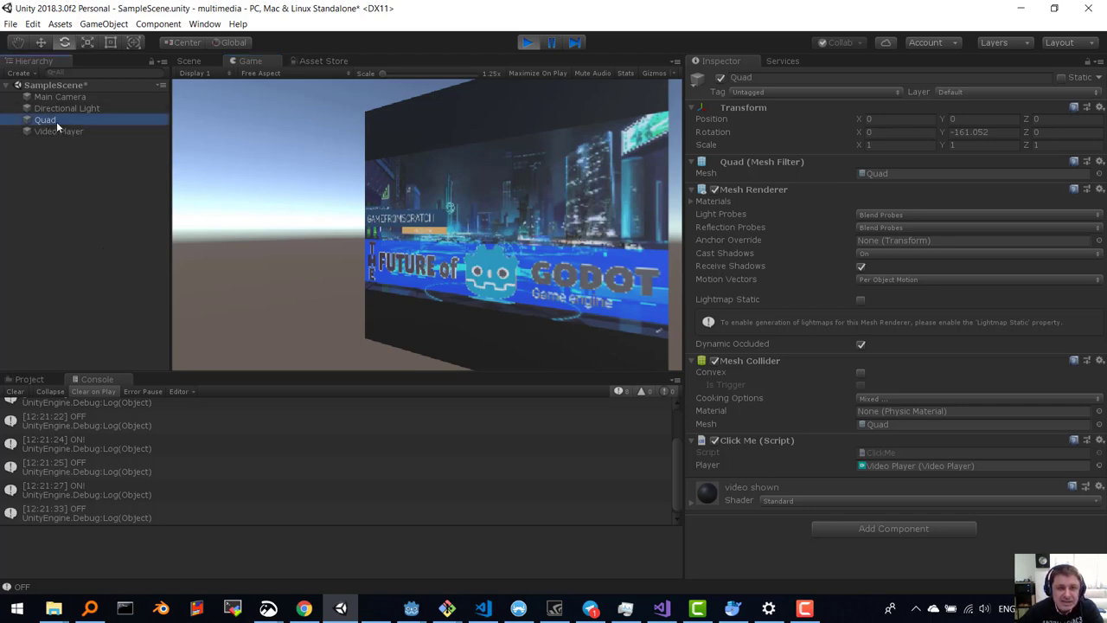
{"action": "left_click", "coordinate": [530, 44]}
{"action": "left_click", "coordinate": [530, 43]}
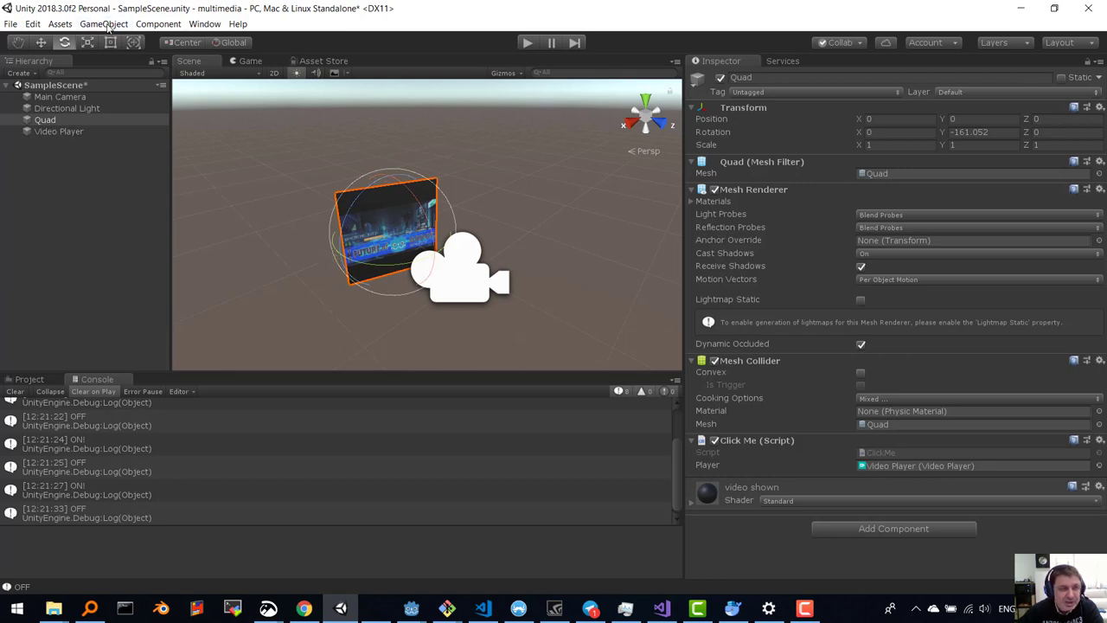
- Select the Video Player object and show the Assets folder in the Project panel
{"action": "left_click", "coordinate": [107, 26]}
{"action": "mouse_move", "coordinate": [154, 72]}
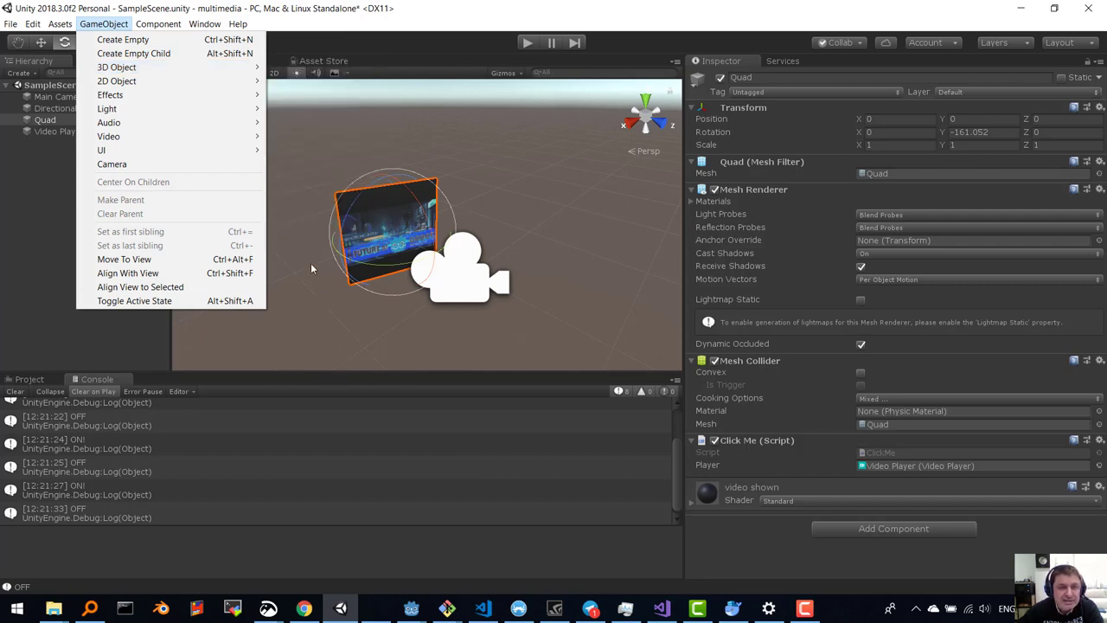
{"action": "left_click", "coordinate": [47, 121]}
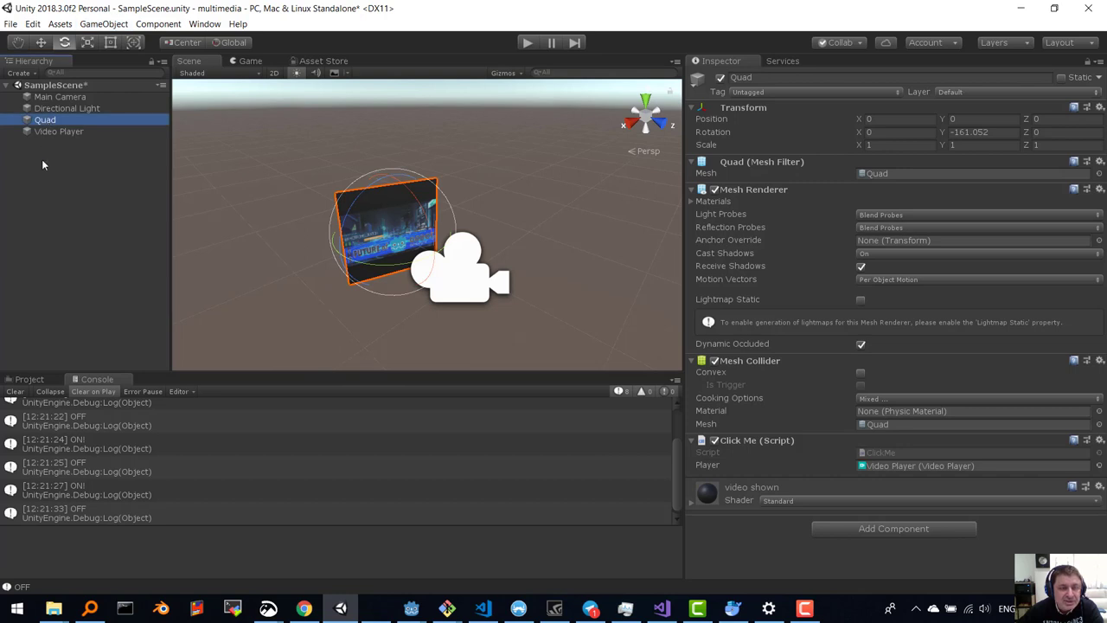
{"action": "left_click", "coordinate": [55, 132]}
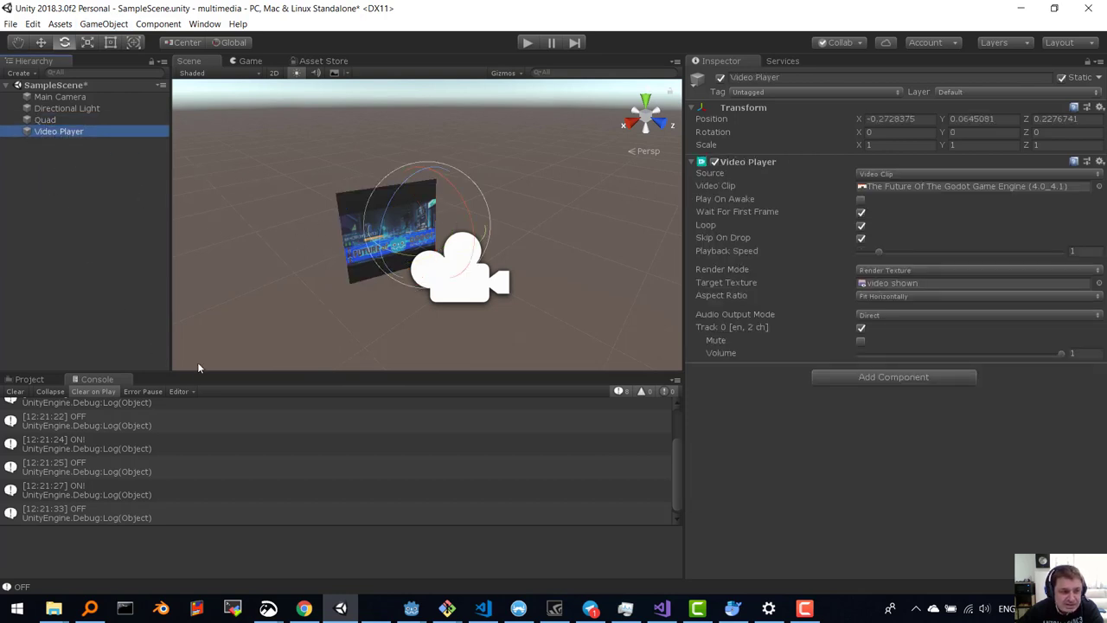
{"action": "left_click", "coordinate": [28, 379]}
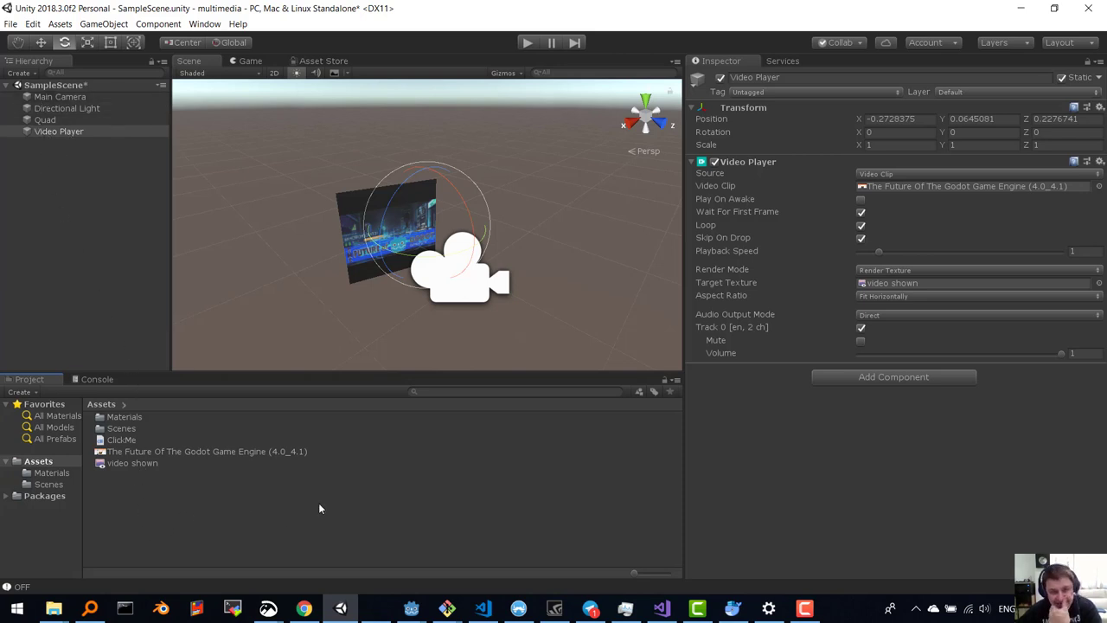
- Select the Godot video clip asset and play, then stop, its Inspector preview
{"action": "left_click", "coordinate": [151, 452]}
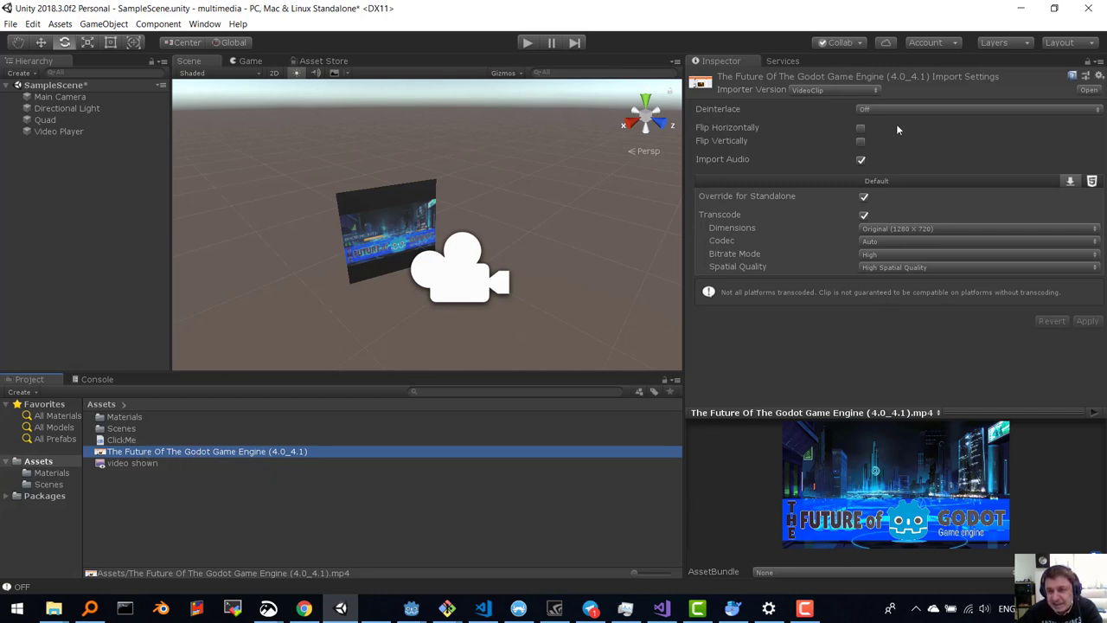
{"action": "left_click", "coordinate": [1094, 413]}
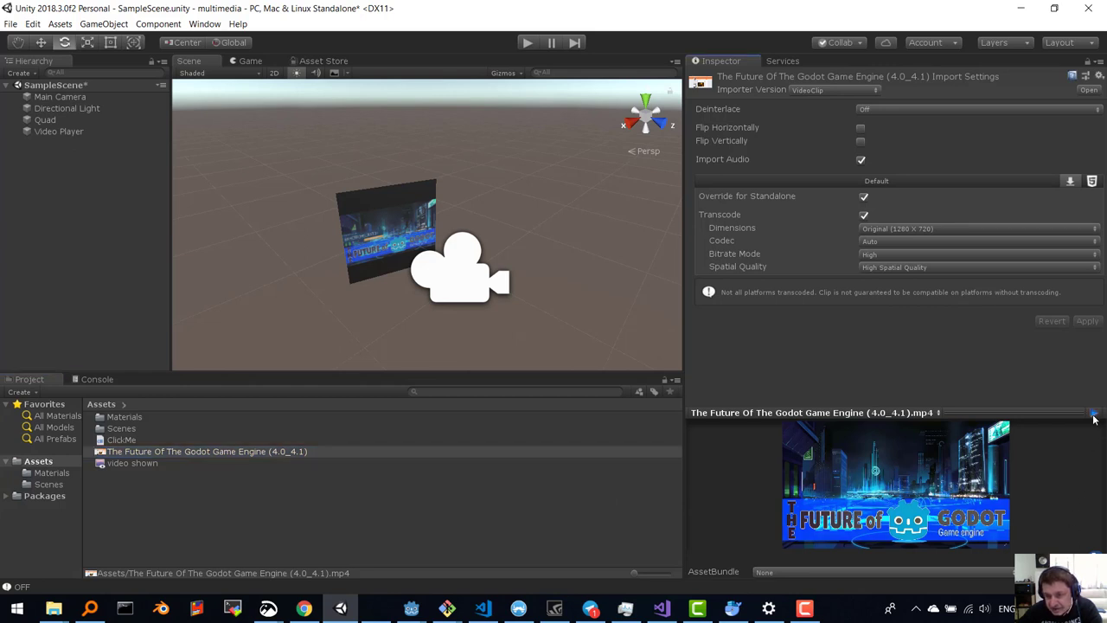
{"action": "left_click", "coordinate": [1093, 418]}
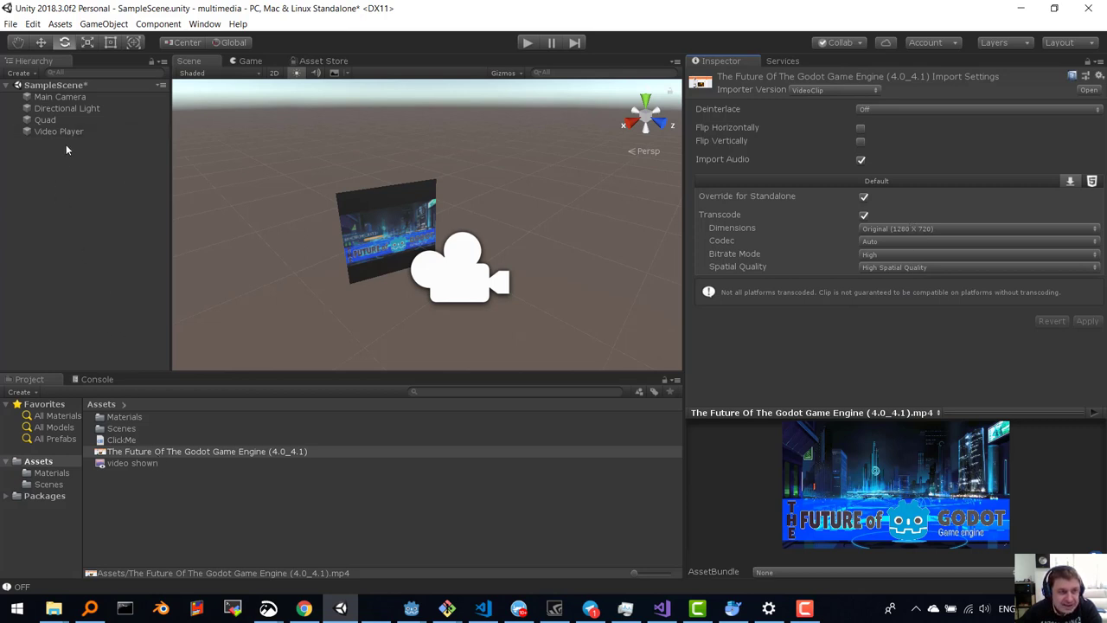
- Inspect the 'video shown' render texture's settings, then select the Quad to view its components
{"action": "left_click", "coordinate": [142, 467]}
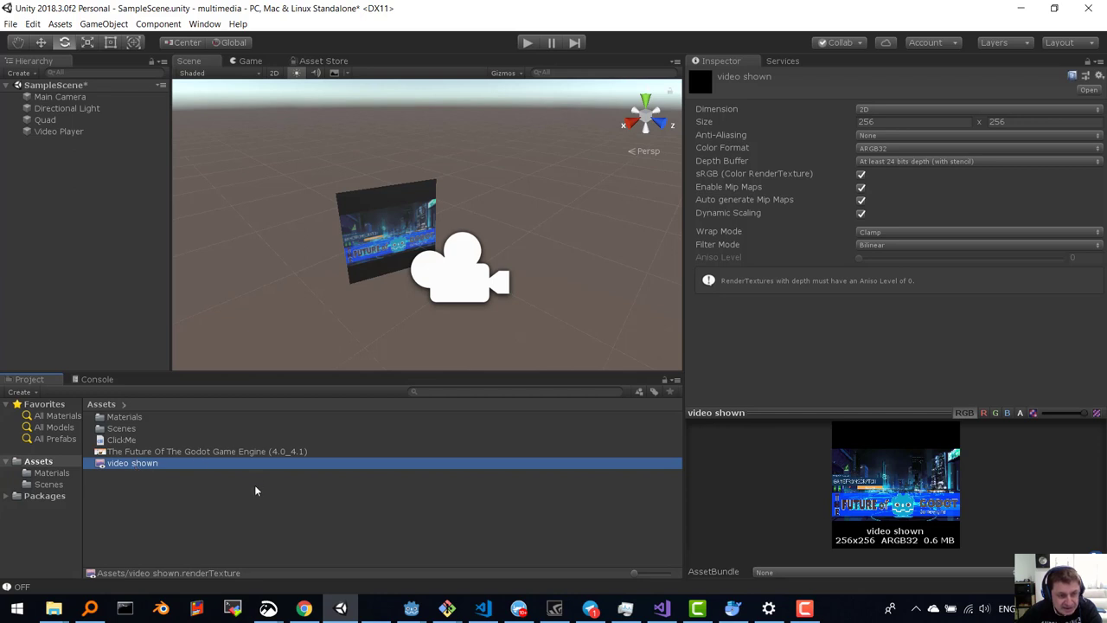
{"action": "right_click", "coordinate": [239, 507]}
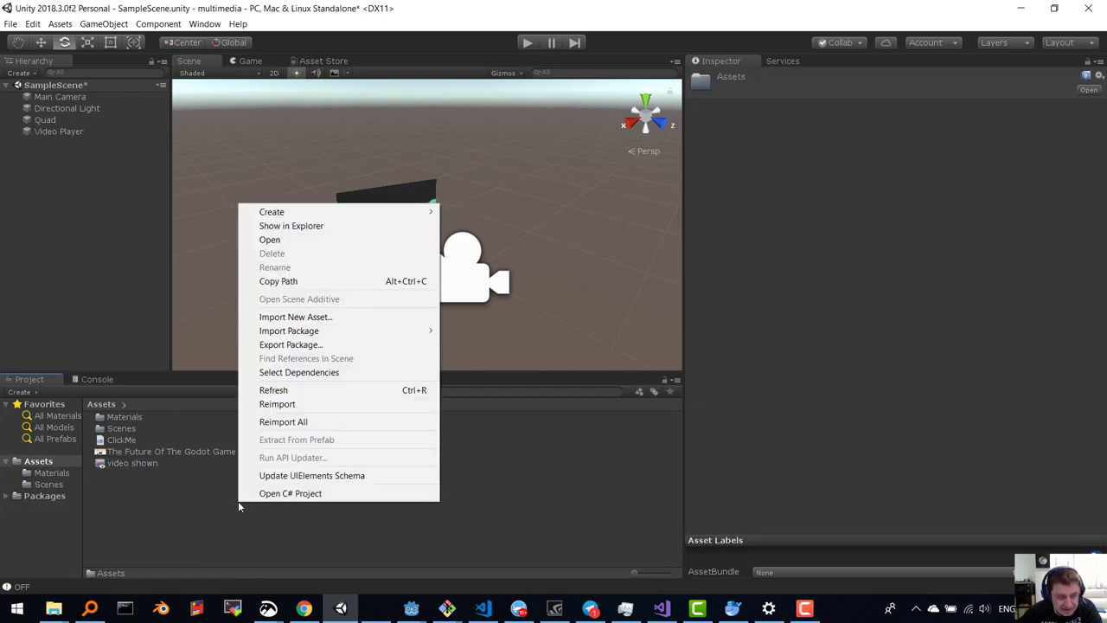
{"action": "mouse_move", "coordinate": [294, 212]}
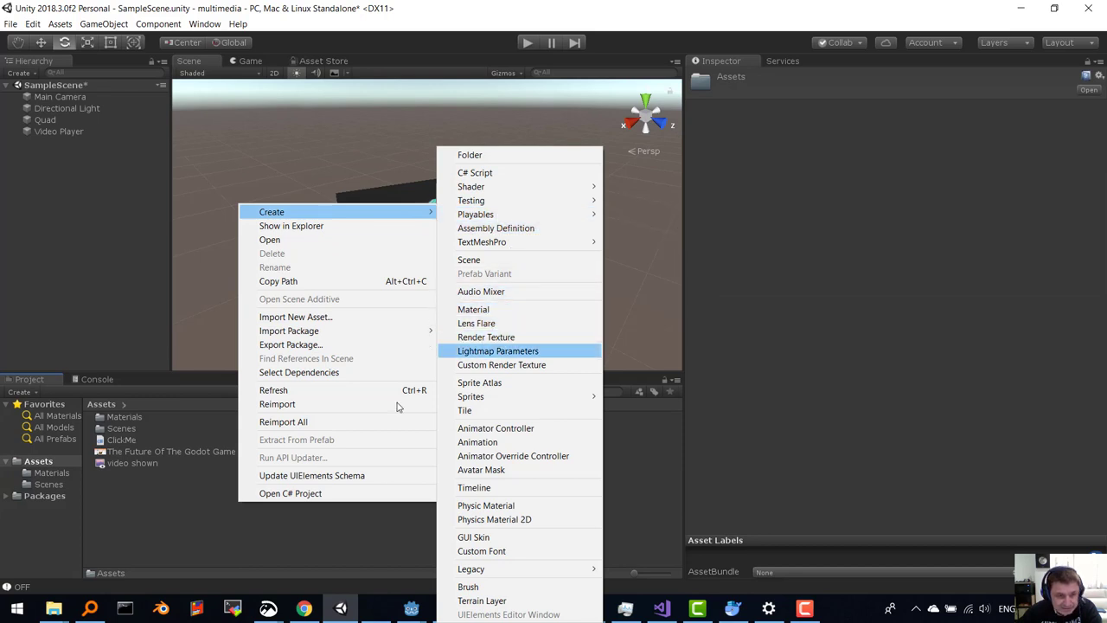
{"action": "left_click", "coordinate": [215, 510]}
{"action": "left_click", "coordinate": [132, 465]}
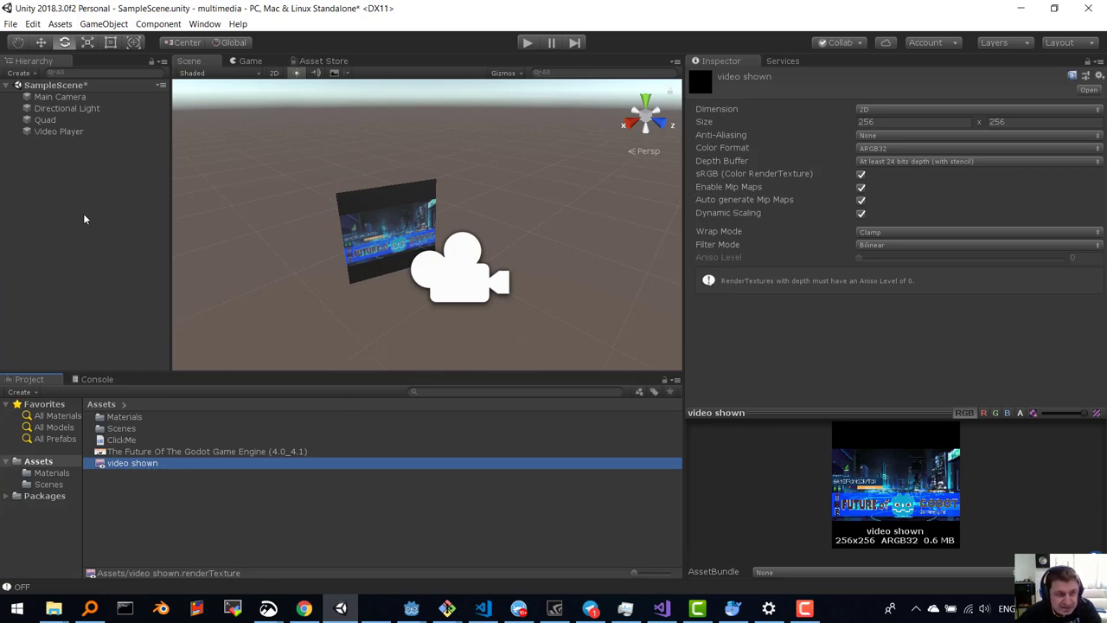
{"action": "left_click", "coordinate": [51, 120]}
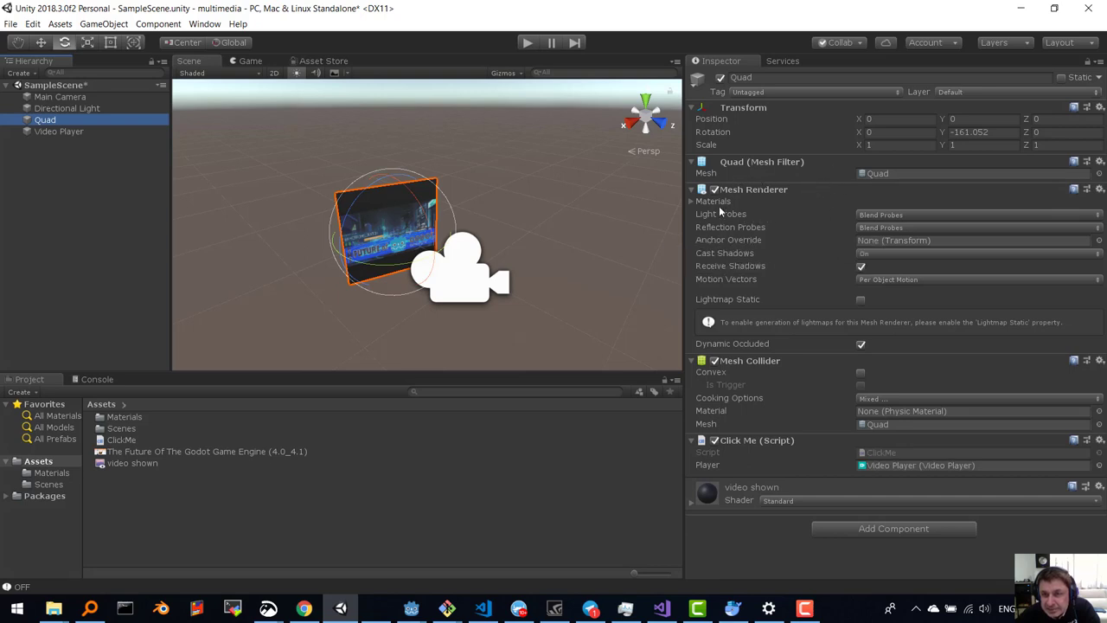
- Expand the Quad's Materials to confirm 'video shown', then select that render texture asset
{"action": "left_click", "coordinate": [691, 201]}
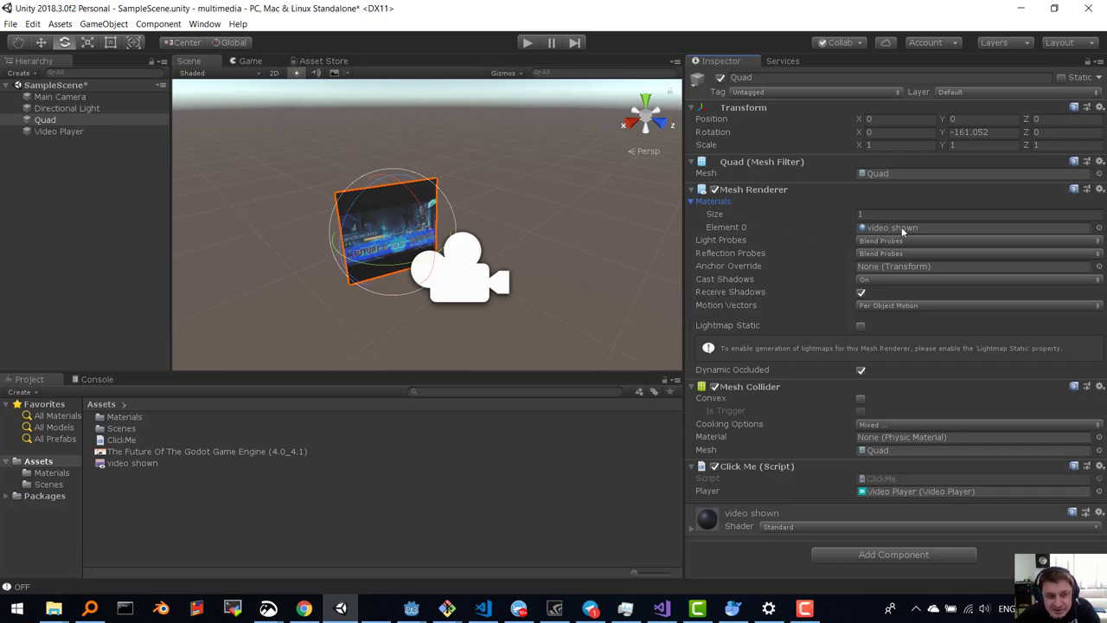
{"action": "left_click", "coordinate": [148, 463]}
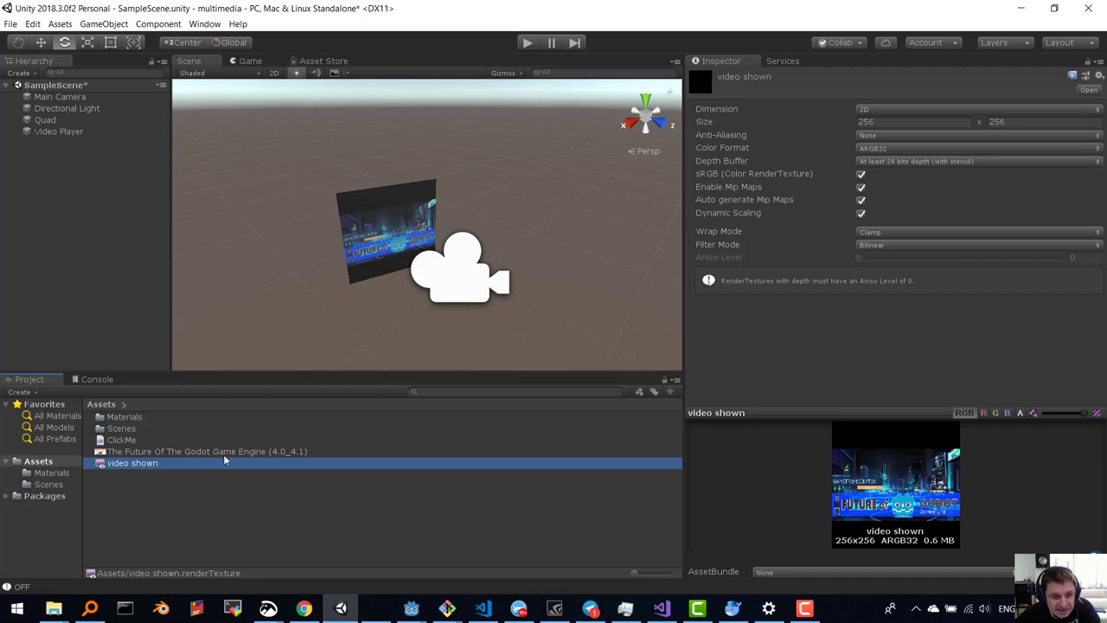
{"action": "mouse_move", "coordinate": [143, 464]}
{"action": "left_mouse_down"}
{"action": "mouse_move", "coordinate": [332, 316]}
{"action": "mouse_move", "coordinate": [386, 240]}
{"action": "left_mouse_up"}
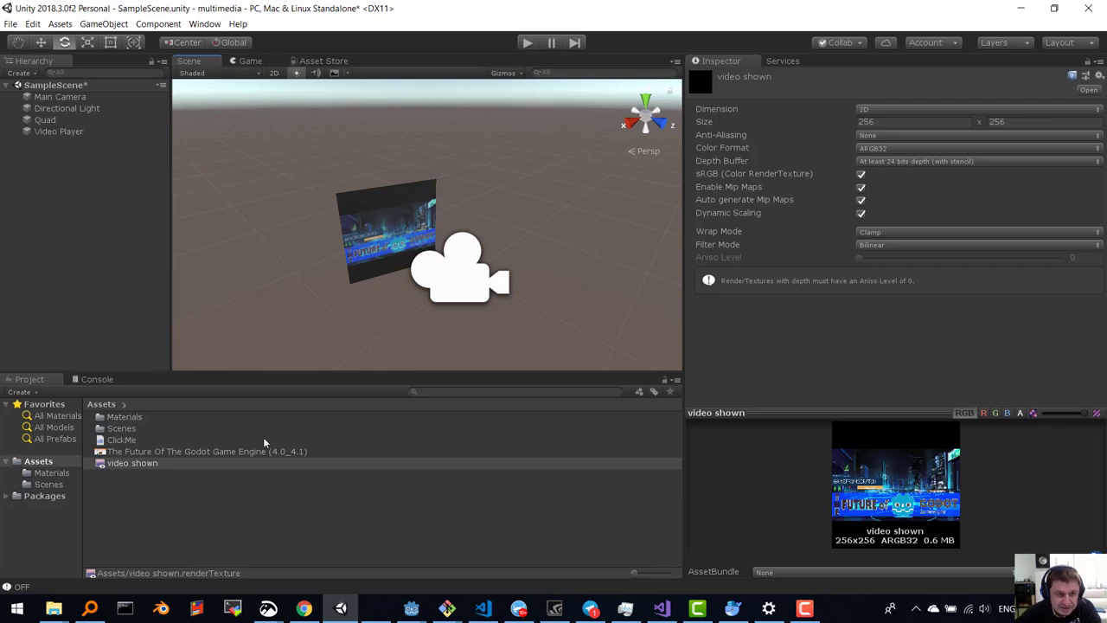
- Assign the Godot clip to the Video Player, enable Play On Awake, and run the scene
{"action": "left_click", "coordinate": [60, 132]}
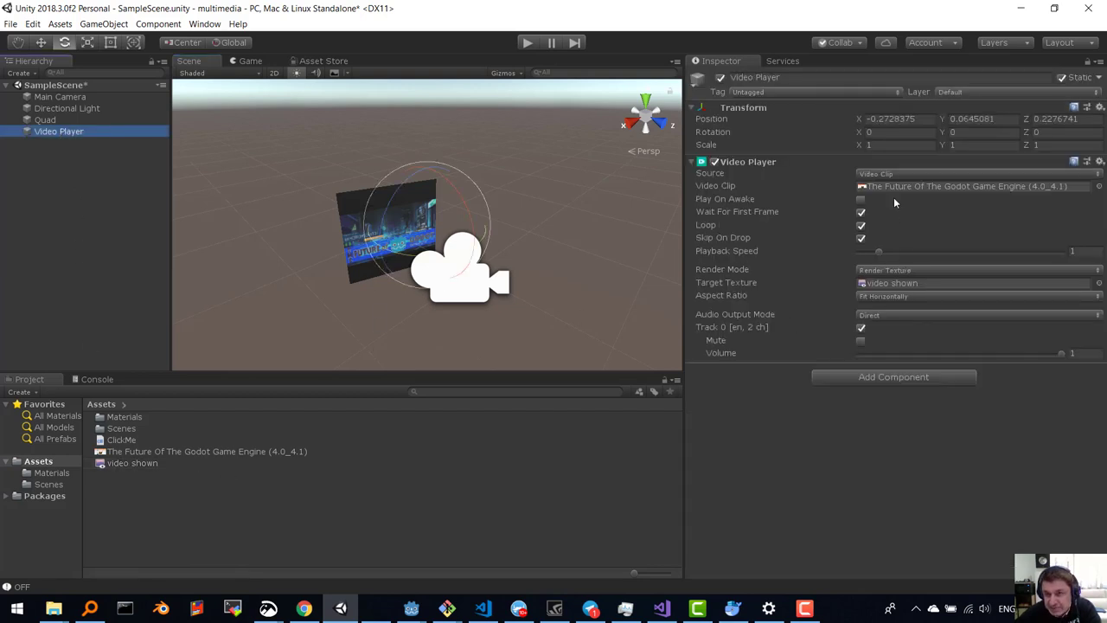
{"action": "left_click", "coordinate": [1100, 174]}
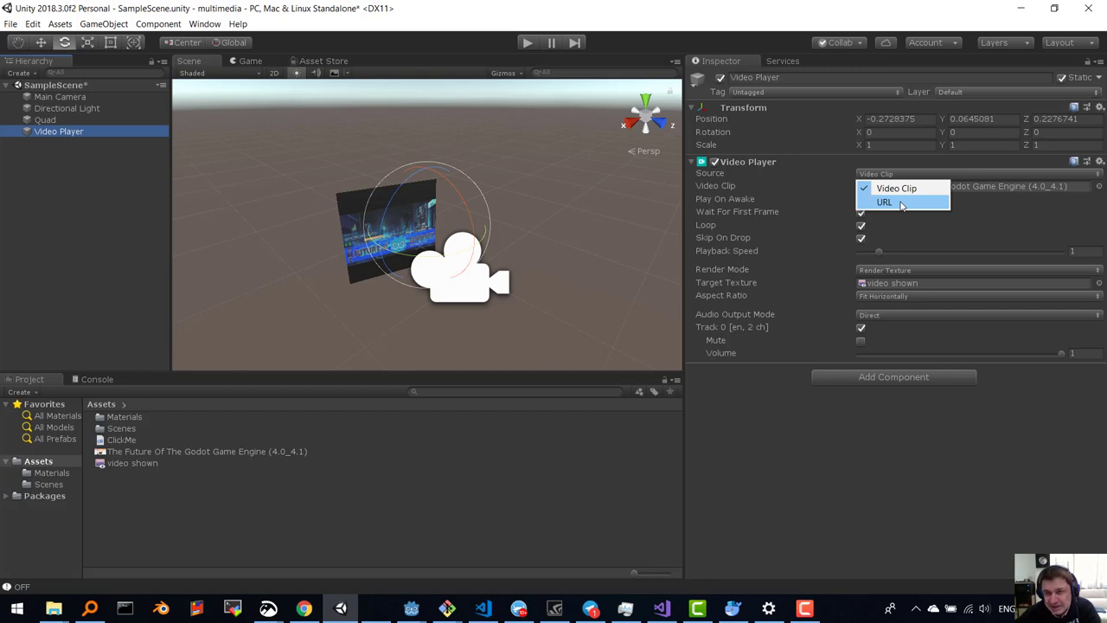
{"action": "left_click", "coordinate": [967, 169]}
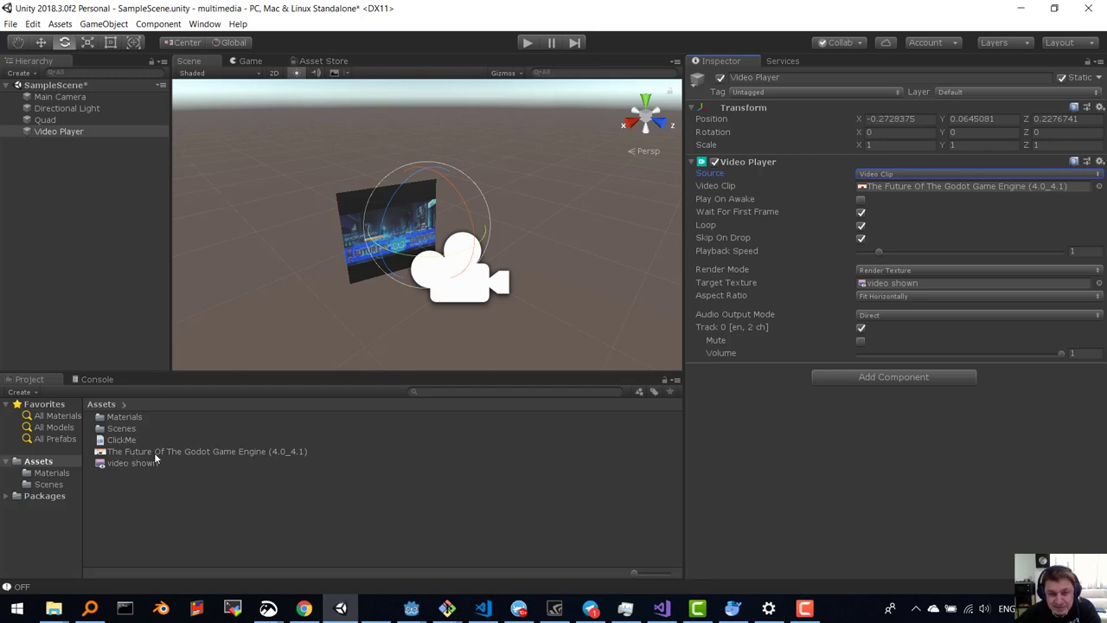
{"action": "left_click_drag", "start_coordinate": [143, 453], "coordinate": [950, 184]}
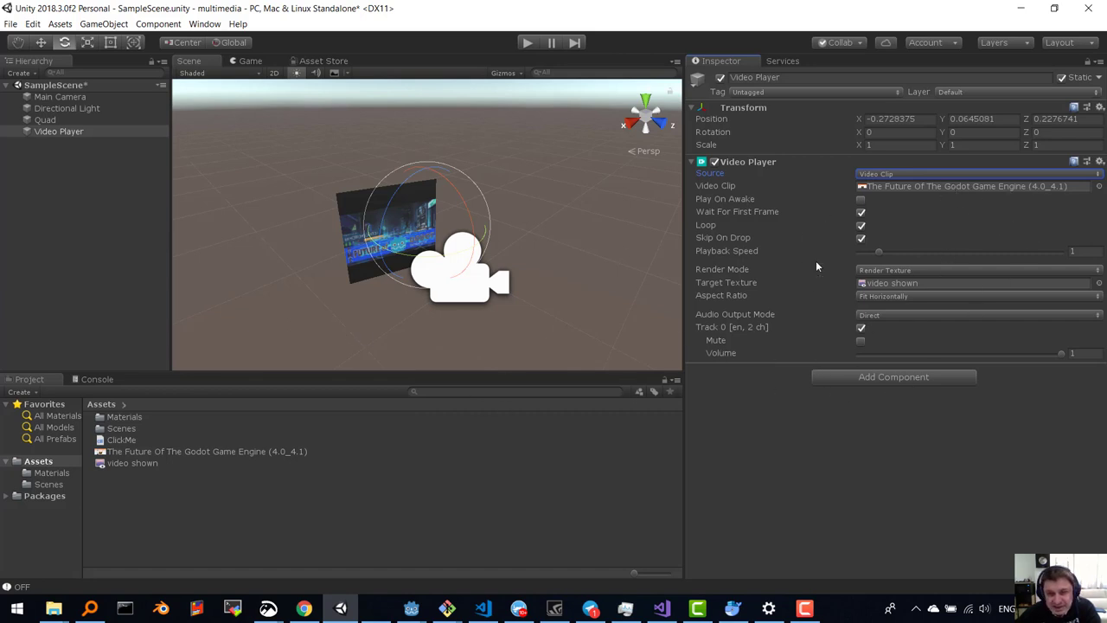
{"action": "left_click", "coordinate": [860, 200]}
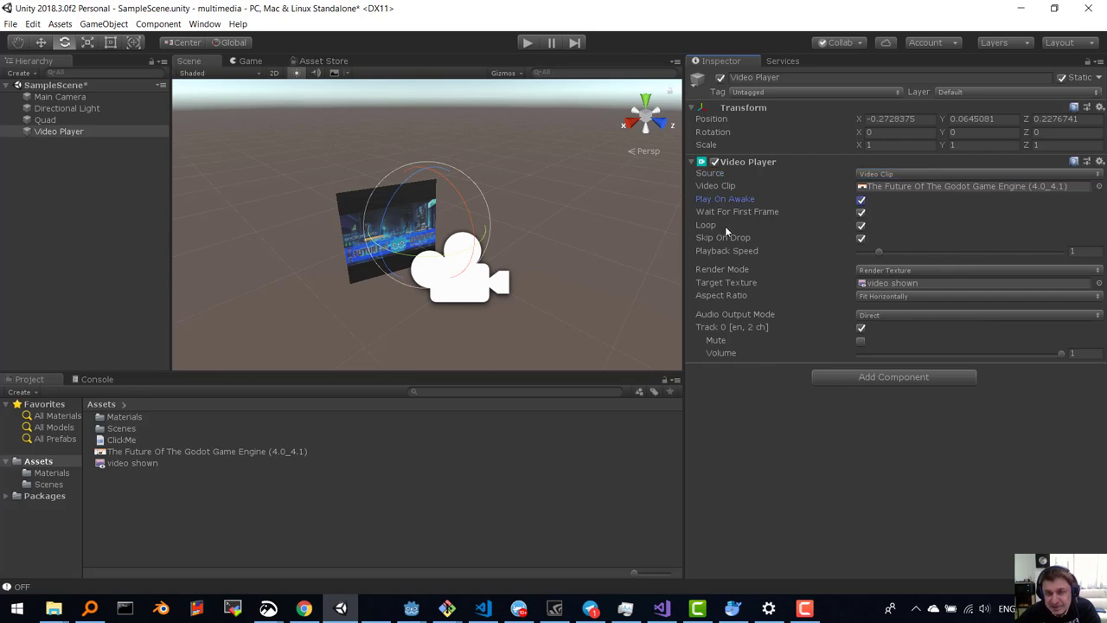
{"action": "left_click", "coordinate": [527, 44]}
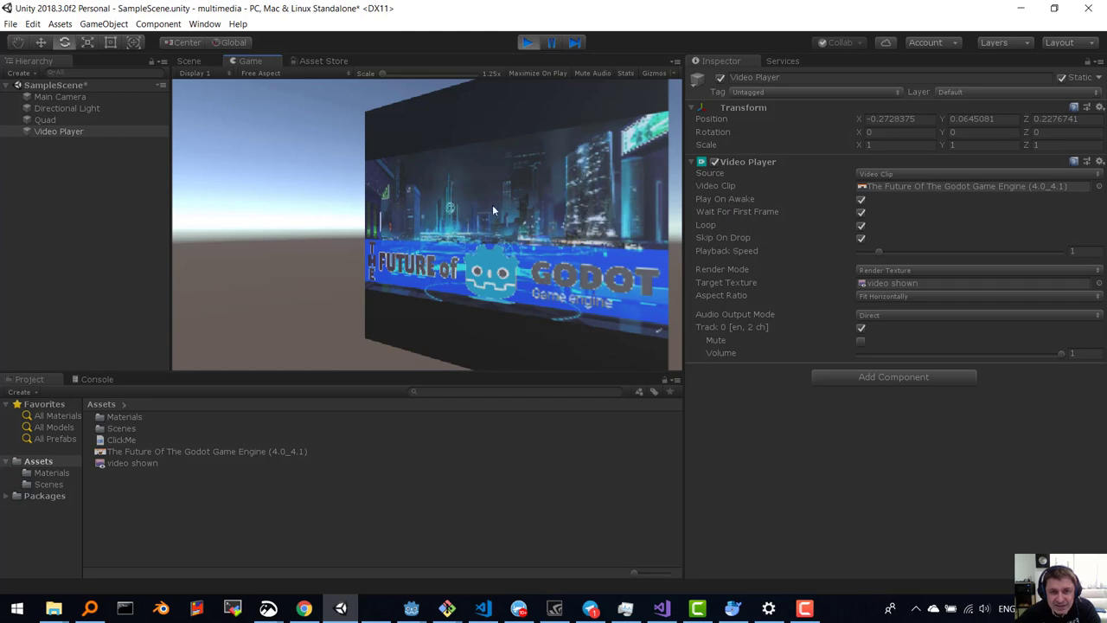
- Stop Play mode, disable Play On Awake on the Video Player, and select the Quad
{"action": "left_click", "coordinate": [528, 44]}
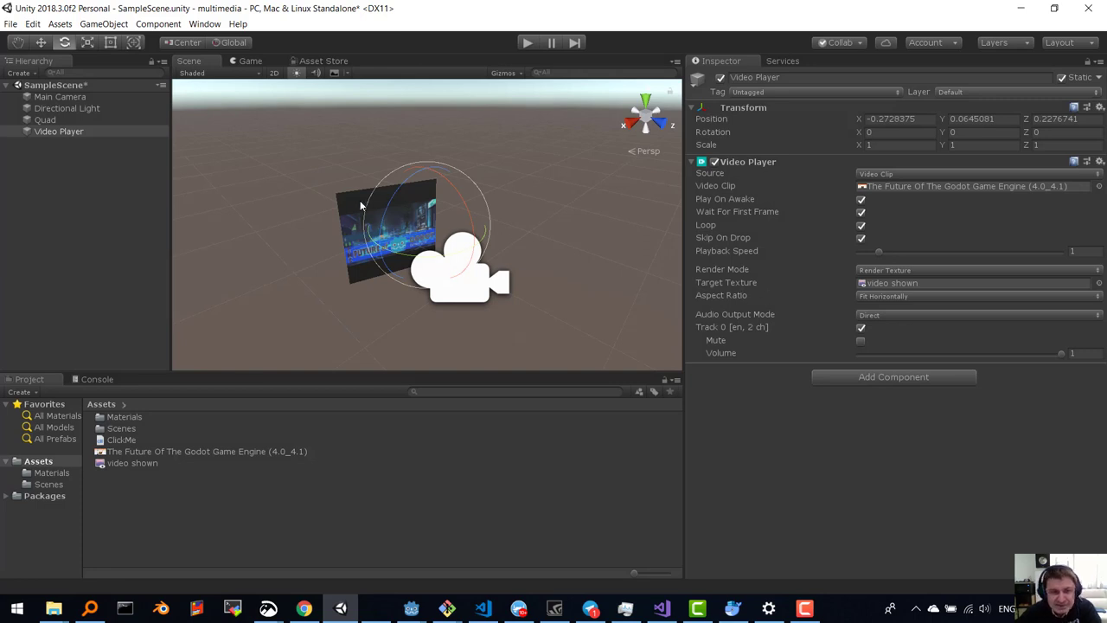
{"action": "left_click", "coordinate": [860, 200]}
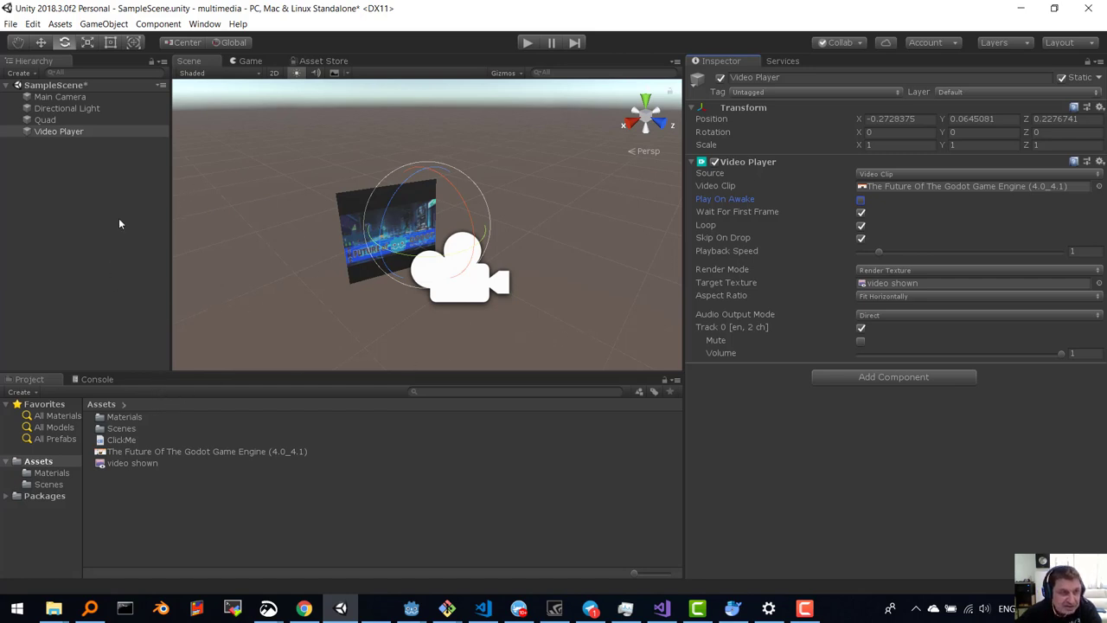
{"action": "left_click", "coordinate": [48, 120]}
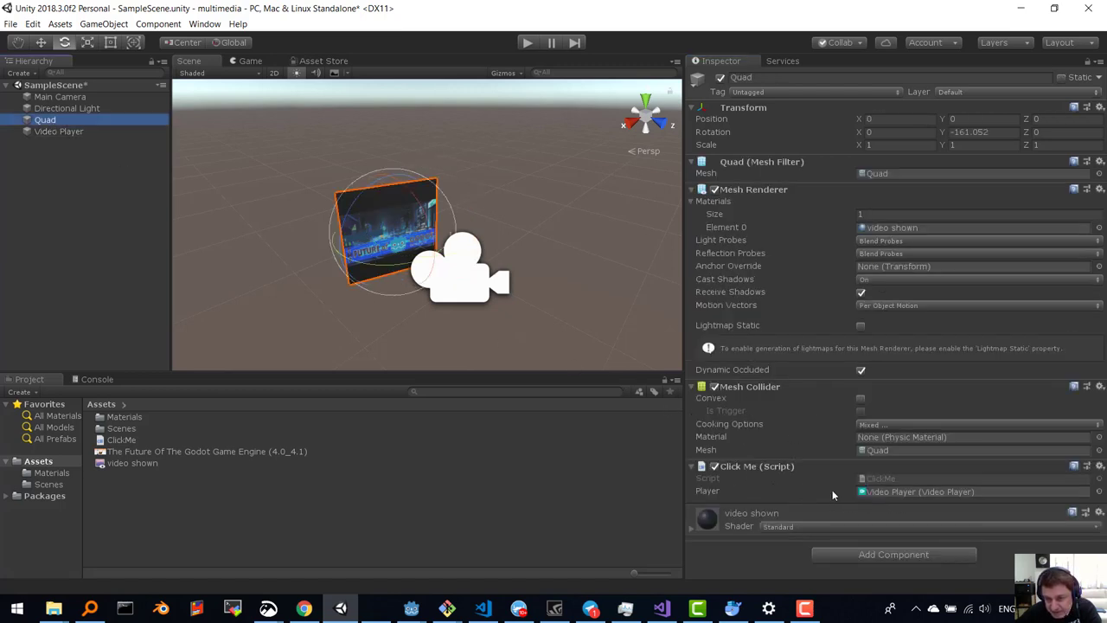
- Open the ClickMe script in Visual Studio and review its OnMouseDown Play/Stop toggle
{"action": "double_click", "coordinate": [894, 478]}
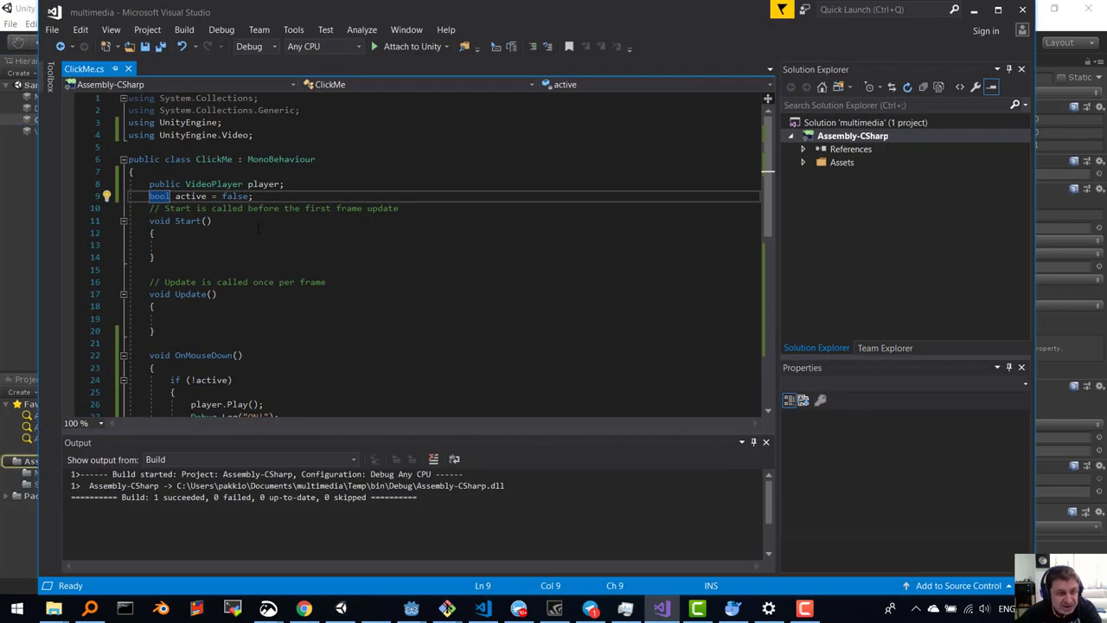
{"action": "scroll", "coordinate": [257, 228], "scroll_direction": "down", "scroll_amount": 3}
{"action": "scroll", "coordinate": [245, 226], "scroll_direction": "up", "scroll_amount": 2}
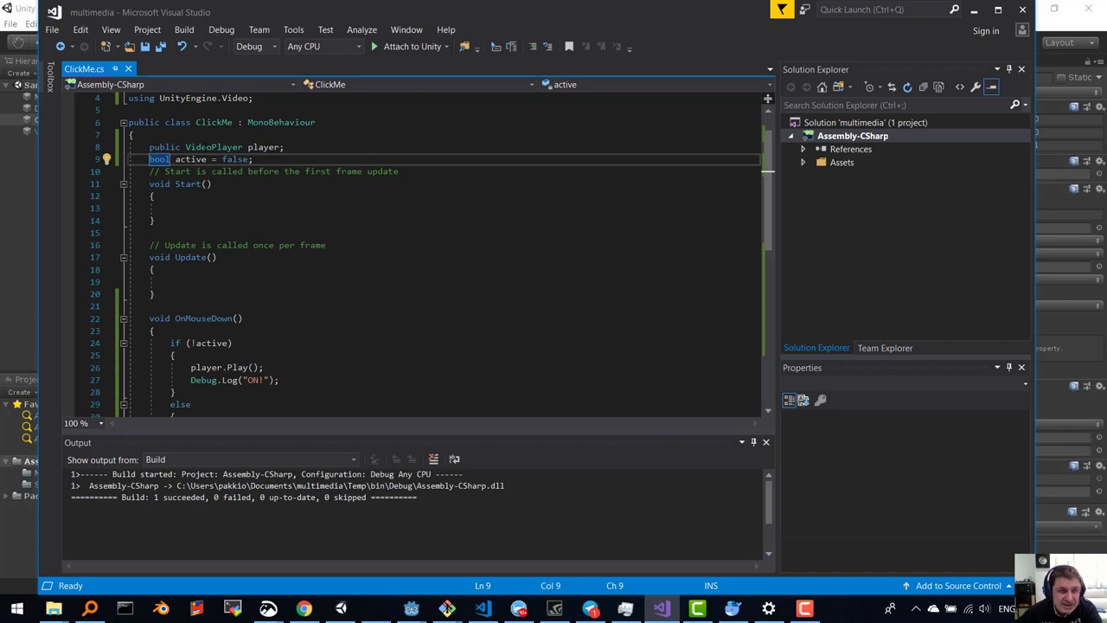
{"action": "scroll", "coordinate": [195, 160], "scroll_direction": "up", "scroll_amount": 1}
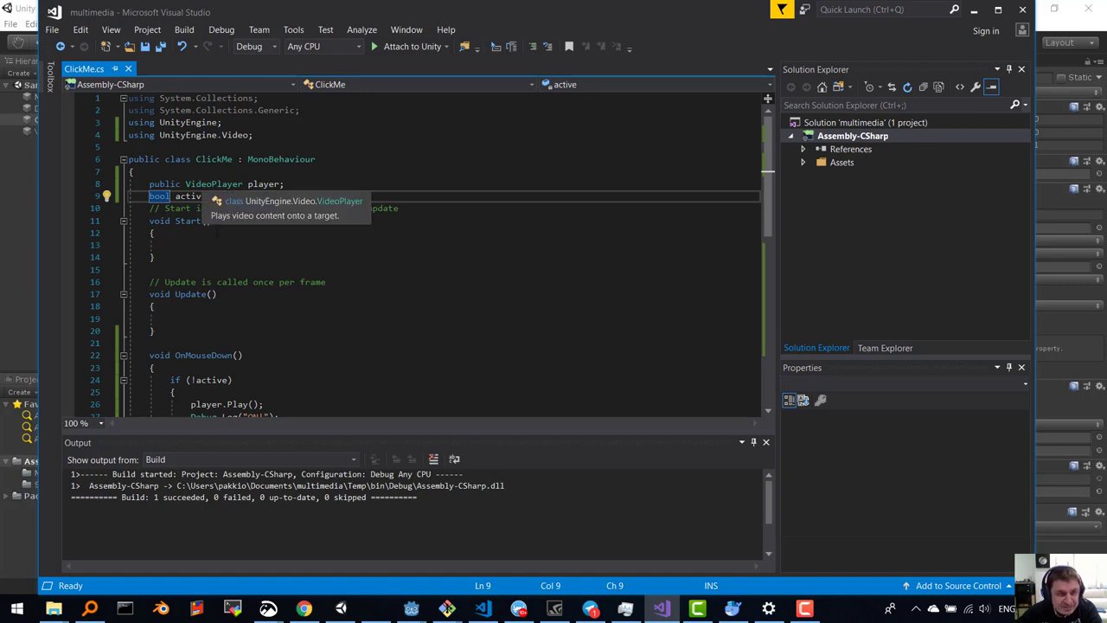
{"action": "scroll", "coordinate": [195, 198], "scroll_direction": "down", "scroll_amount": 3}
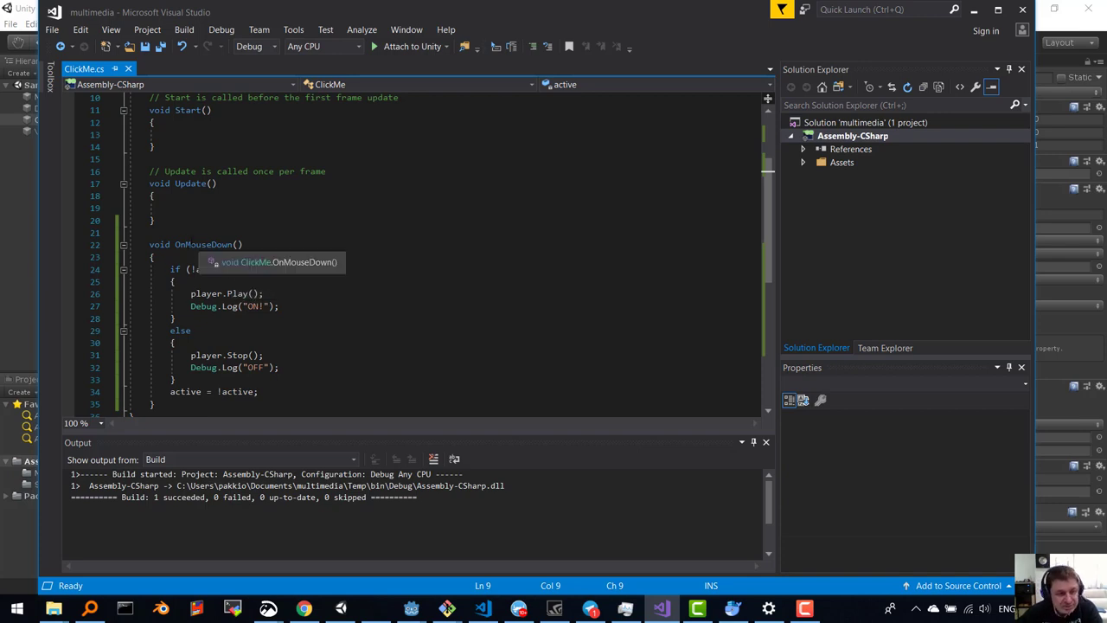
{"action": "scroll", "coordinate": [224, 330], "scroll_direction": "up", "scroll_amount": 1}
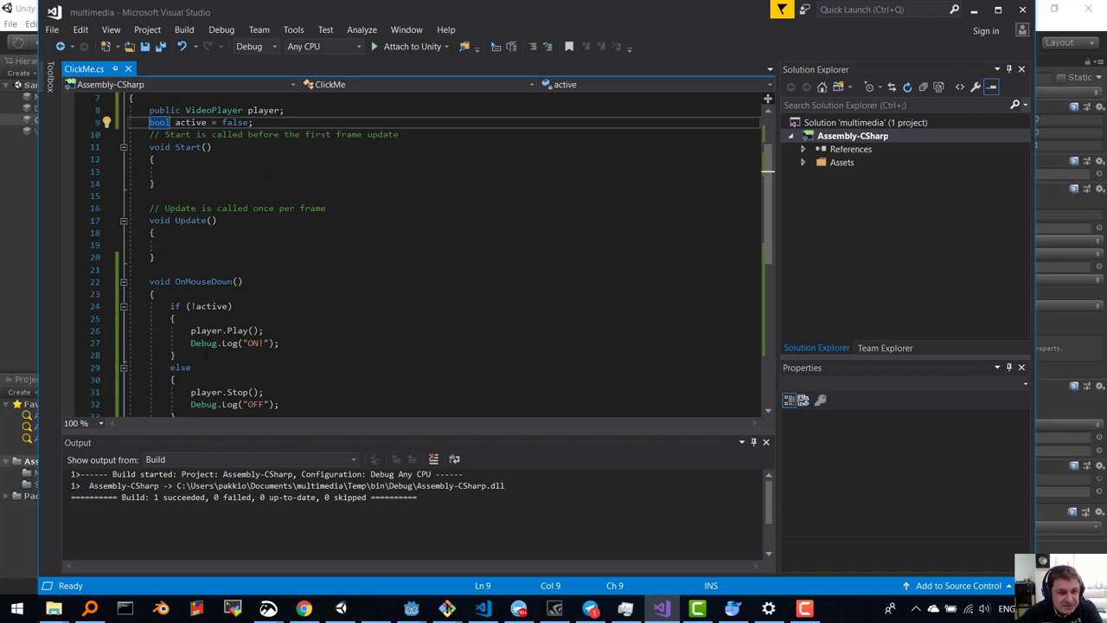
{"action": "scroll", "coordinate": [206, 353], "scroll_direction": "down", "scroll_amount": 1}
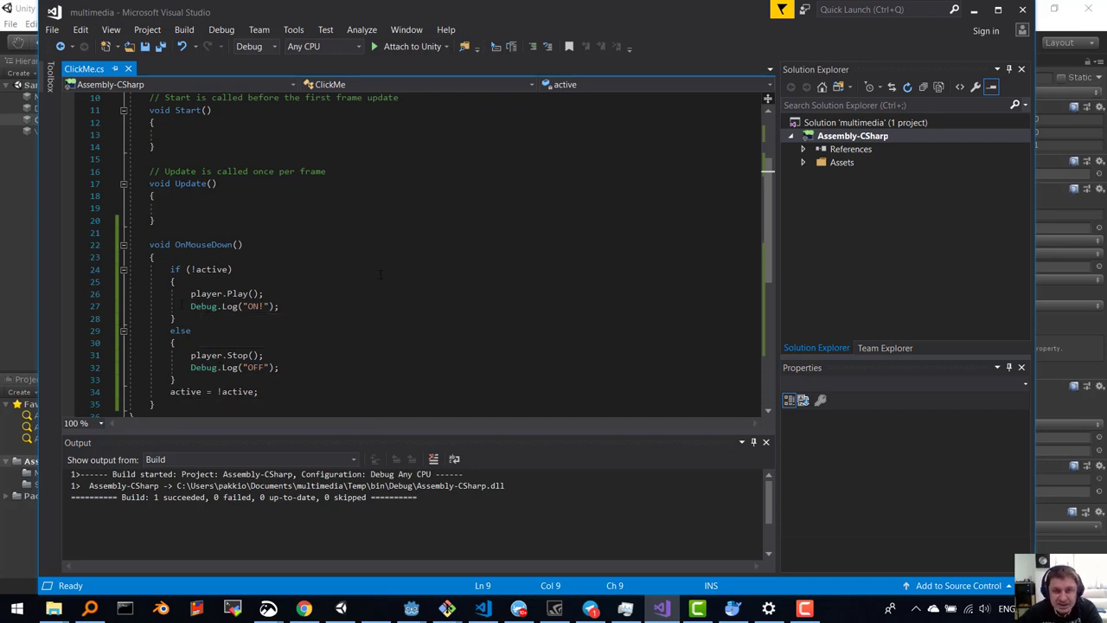
- Build the solution successfully and return to the Unity editor
{"action": "left_click", "coordinate": [189, 33]}
{"action": "left_click", "coordinate": [199, 45]}
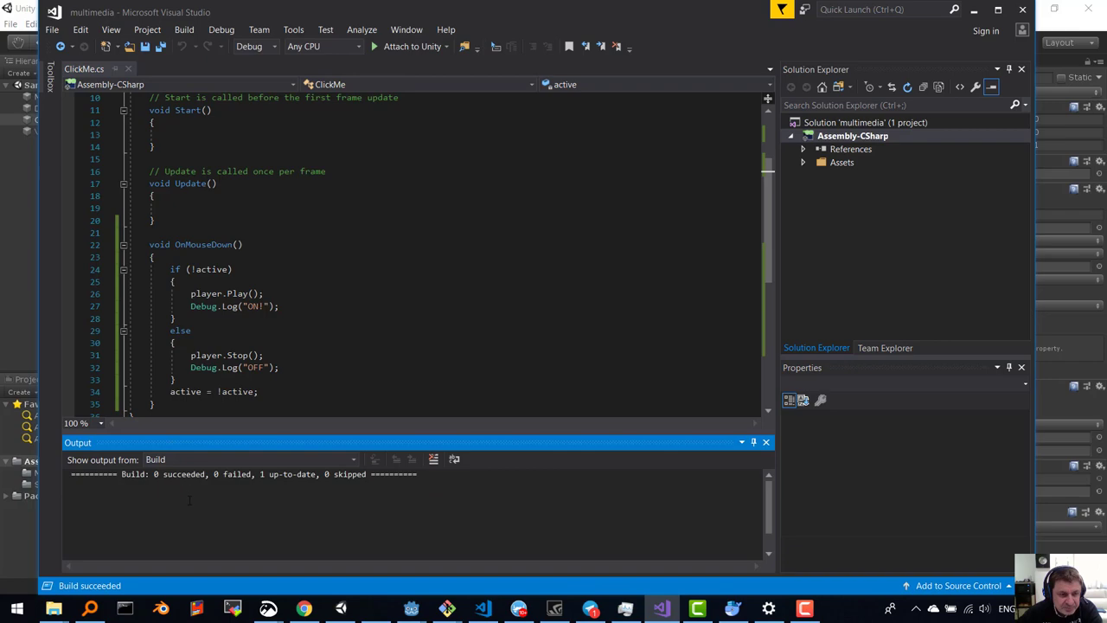
{"action": "left_click", "coordinate": [974, 9]}
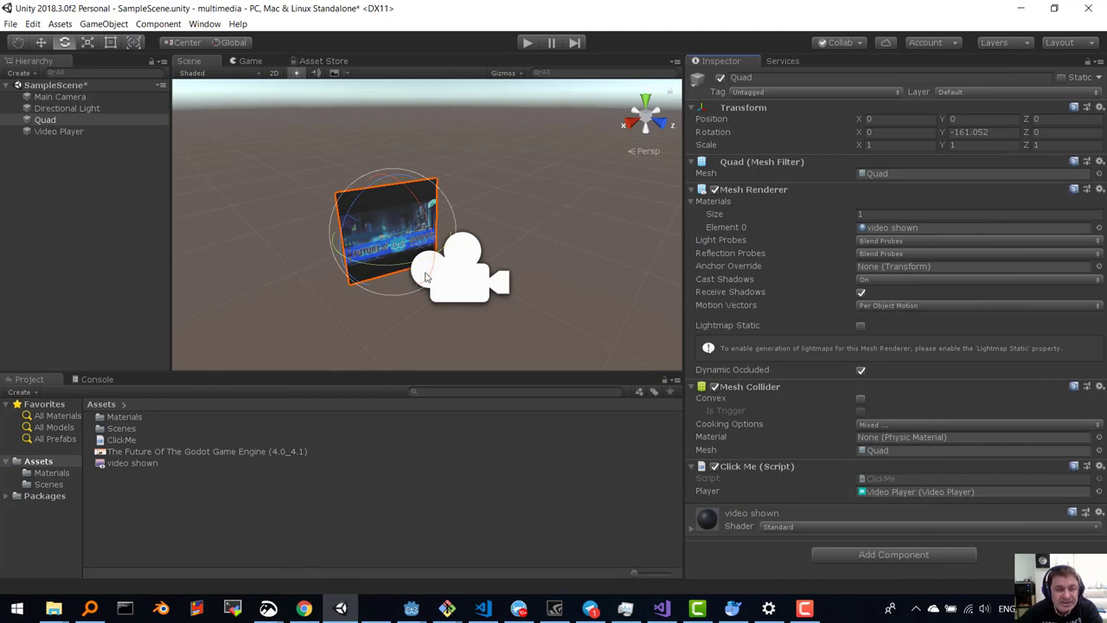
- Run the scene with the Console shown and click the quad twice, logging ON! then OFF
{"action": "left_click", "coordinate": [527, 42]}
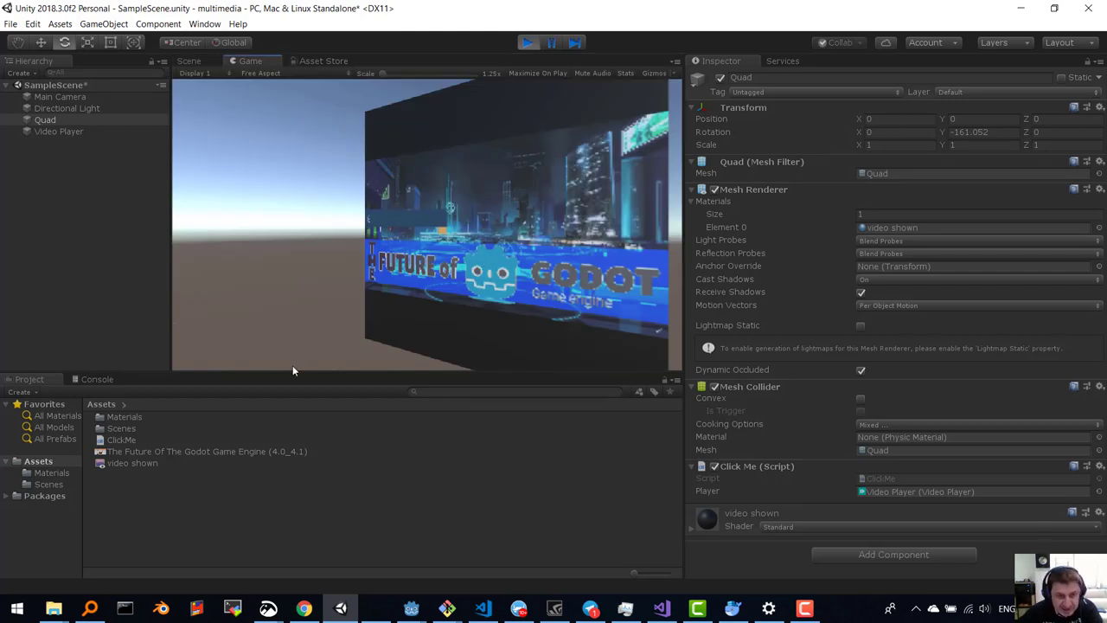
{"action": "left_click", "coordinate": [95, 381]}
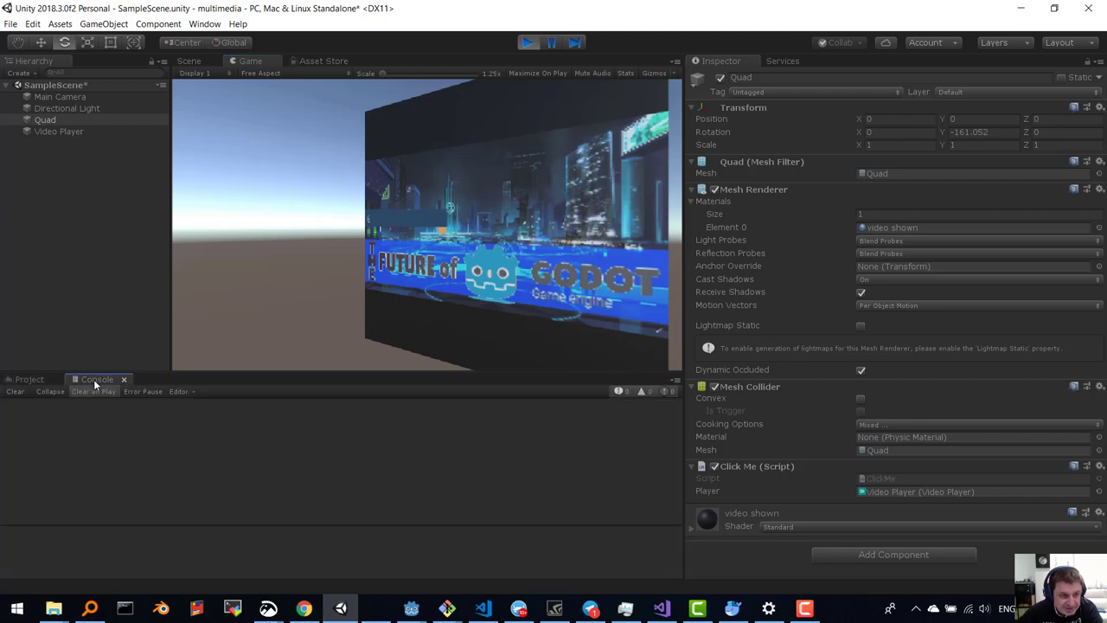
{"action": "left_click", "coordinate": [498, 225]}
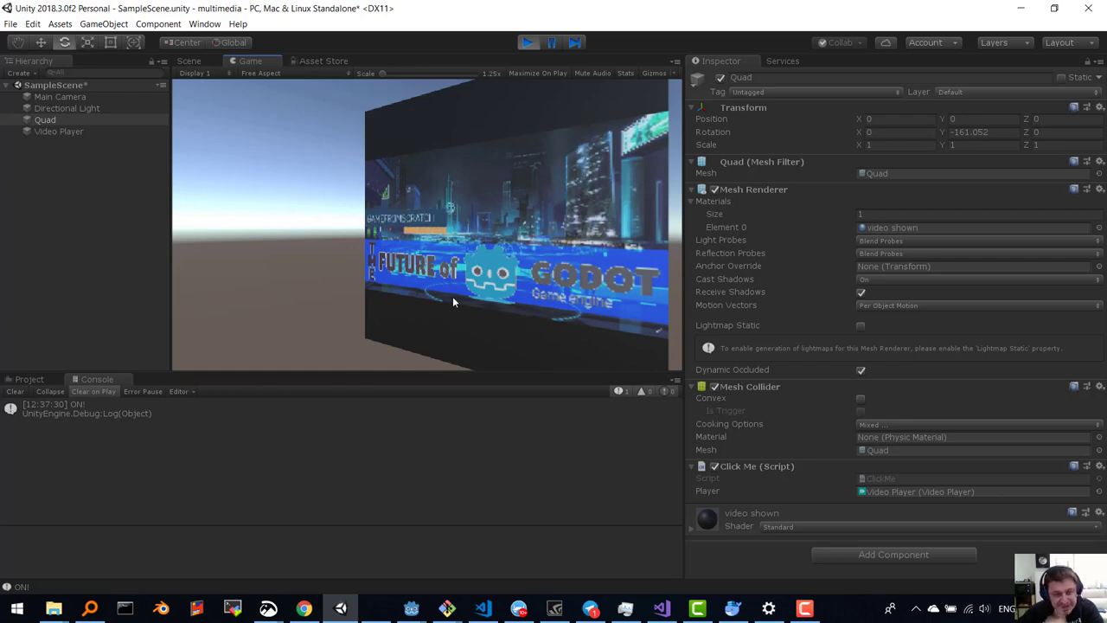
{"action": "left_click", "coordinate": [513, 218]}
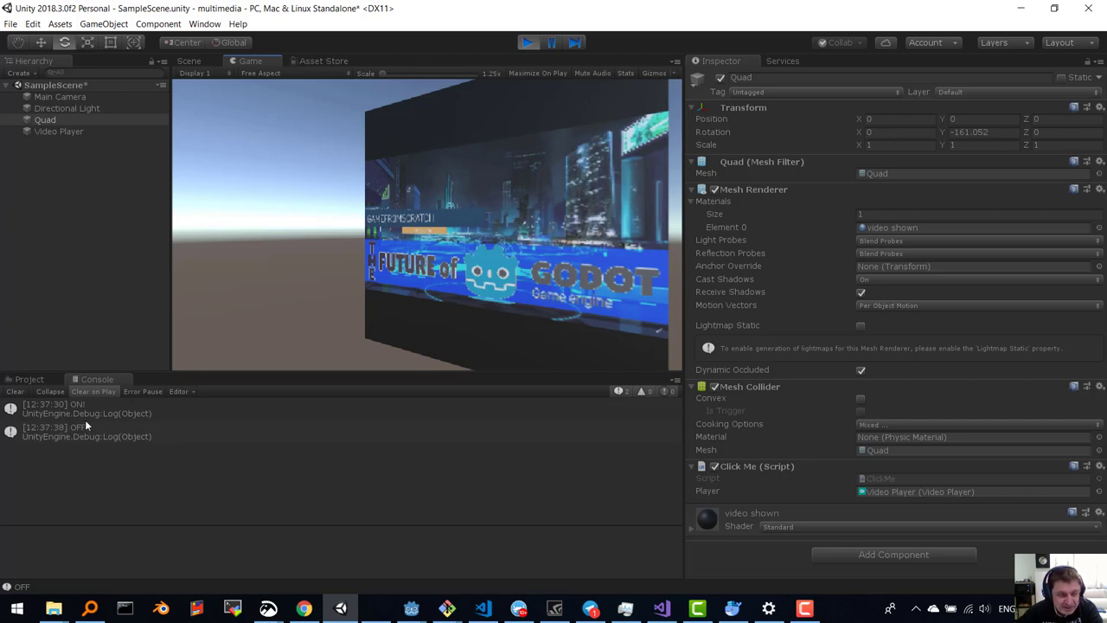